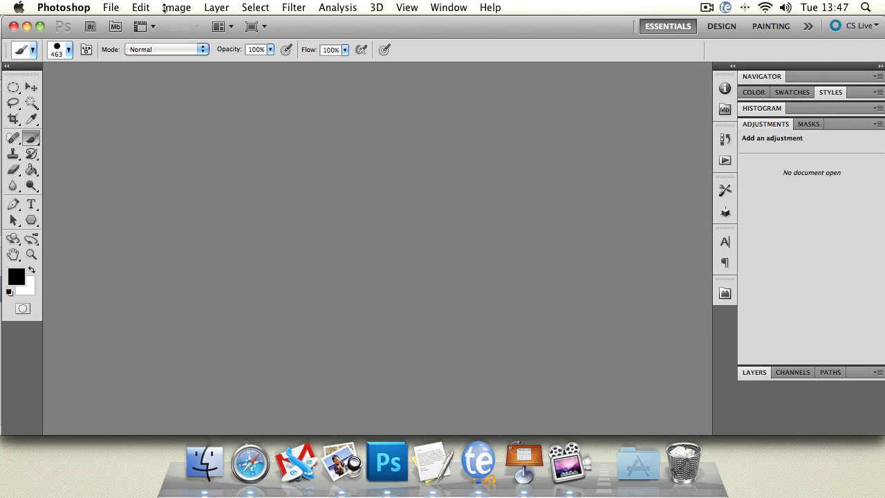
# - Review the available application, file, editing, image, layer, selection, filter, view and window commands
pyautogui.click(111, 7)
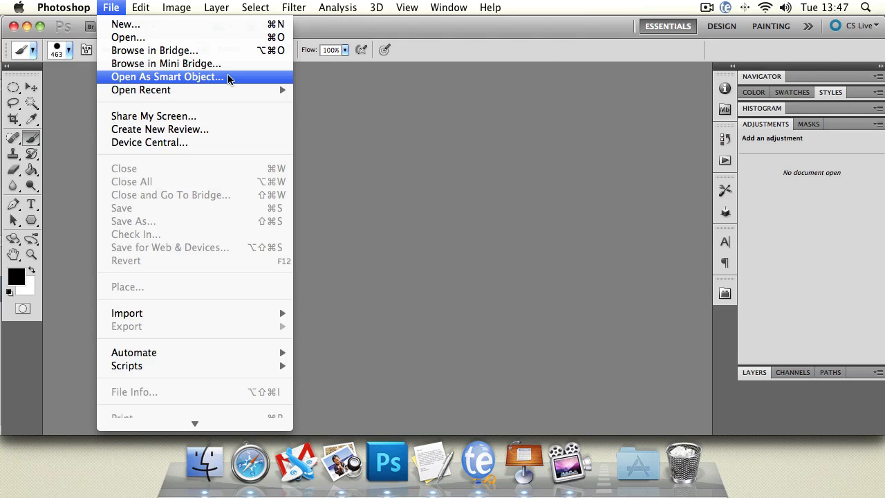
pyautogui.moveTo(226, 88)
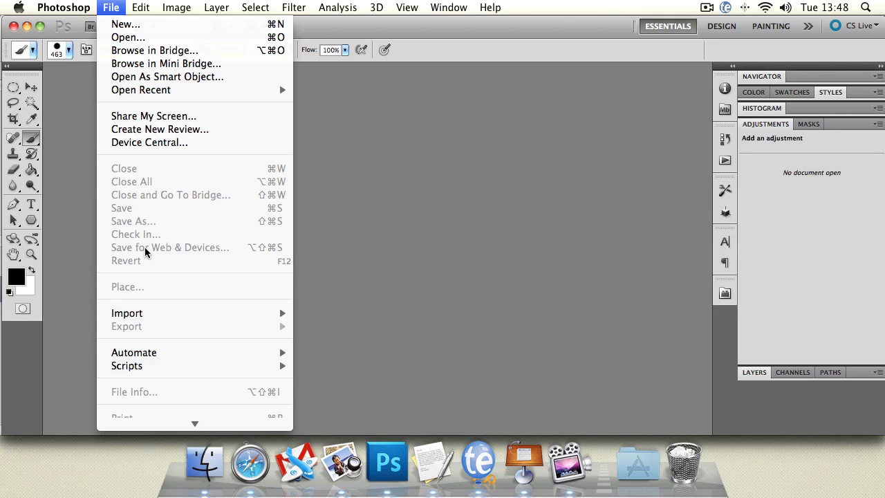
pyautogui.moveTo(206, 424)
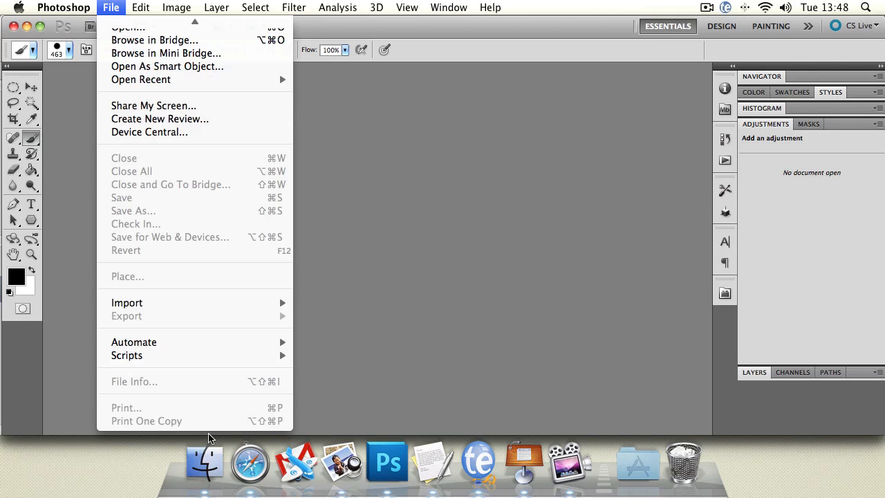
pyautogui.moveTo(67, 6)
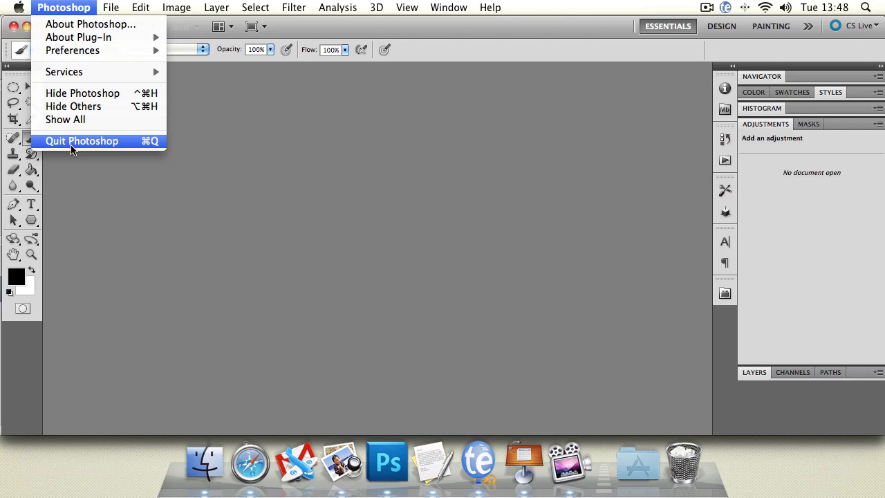
pyautogui.moveTo(171, 8)
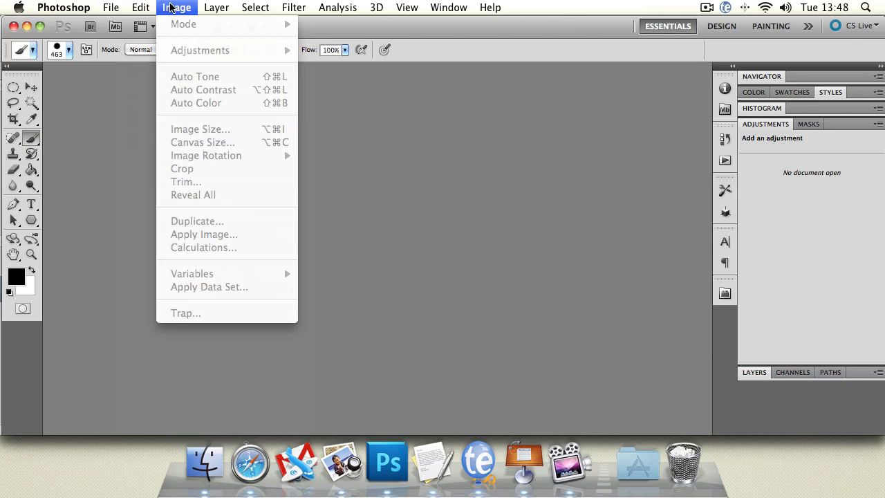
pyautogui.click(467, 309)
pyautogui.click(144, 7)
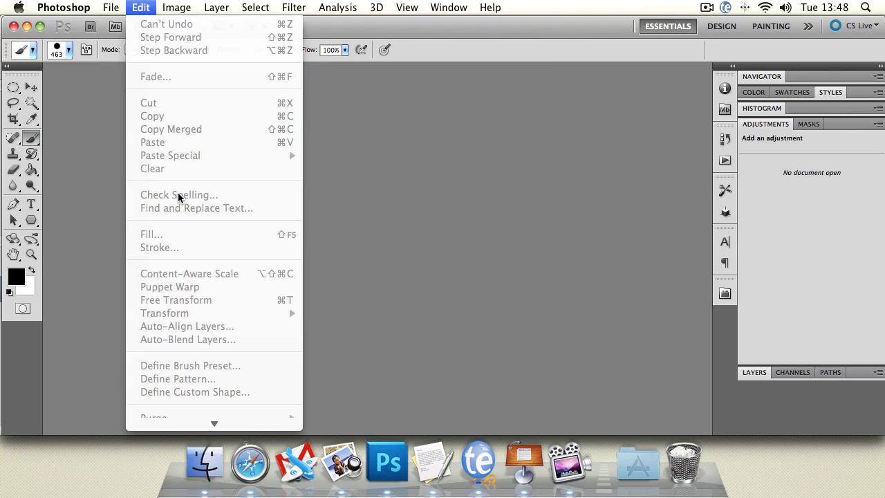
pyautogui.moveTo(213, 422)
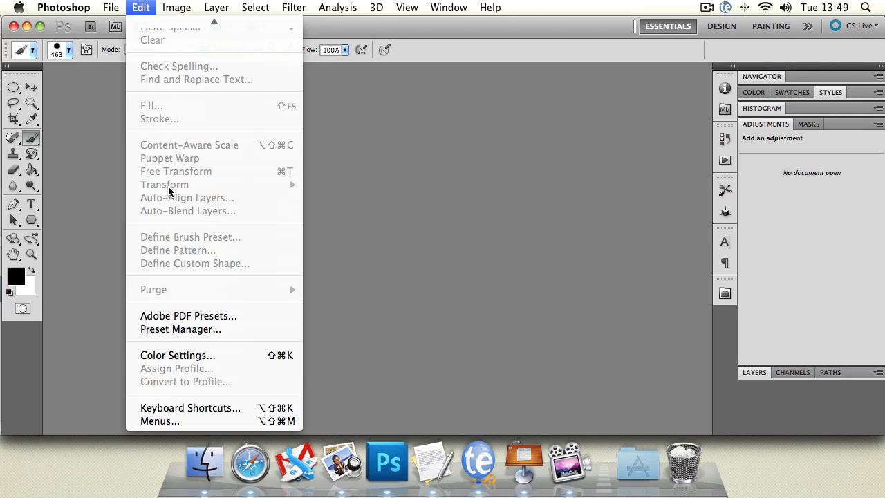
pyautogui.moveTo(185, 6)
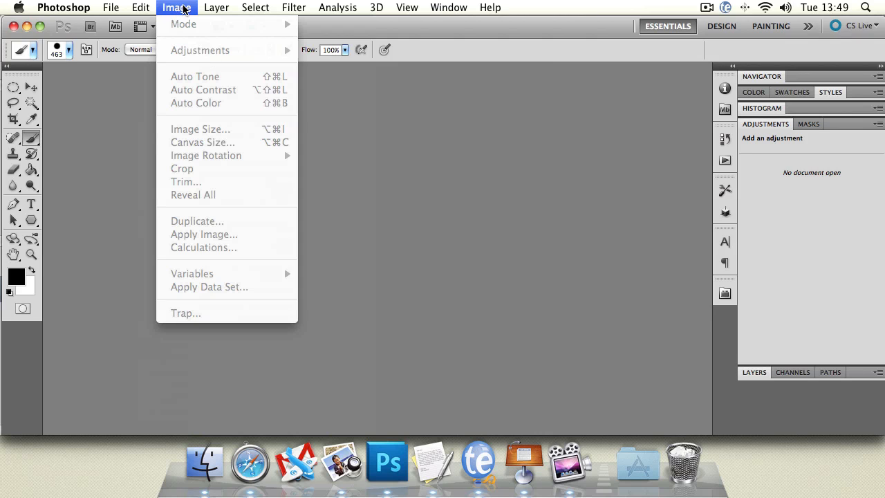
pyautogui.moveTo(220, 7)
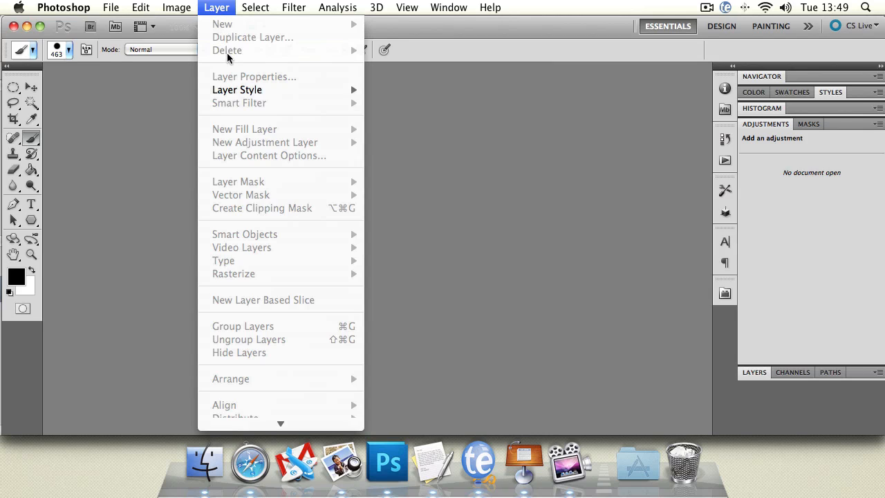
pyautogui.moveTo(281, 423)
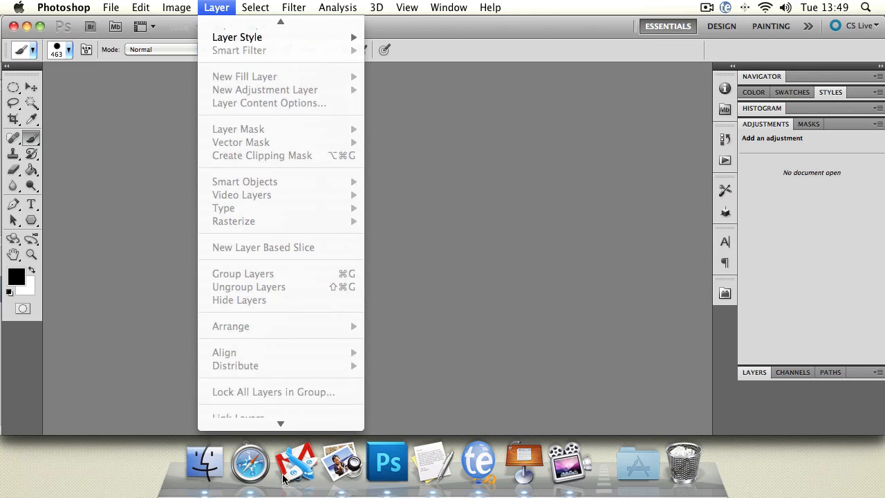
pyautogui.moveTo(259, 6)
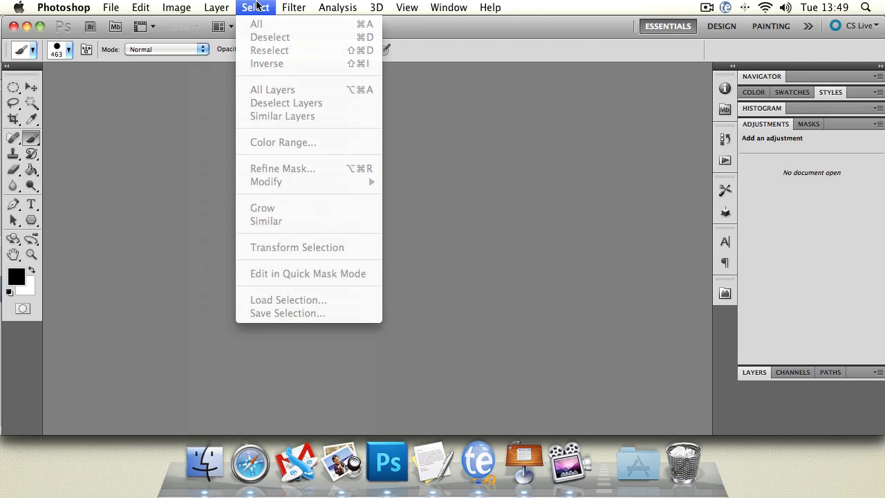
pyautogui.moveTo(293, 7)
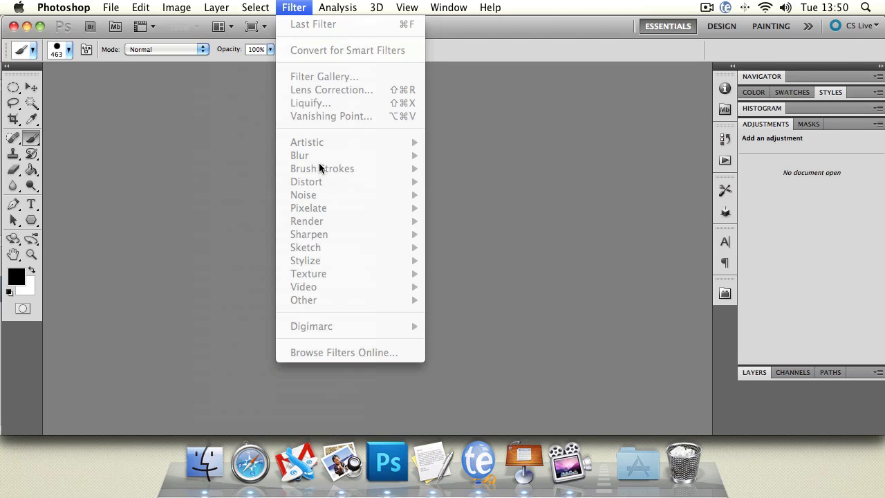
pyautogui.moveTo(412, 3)
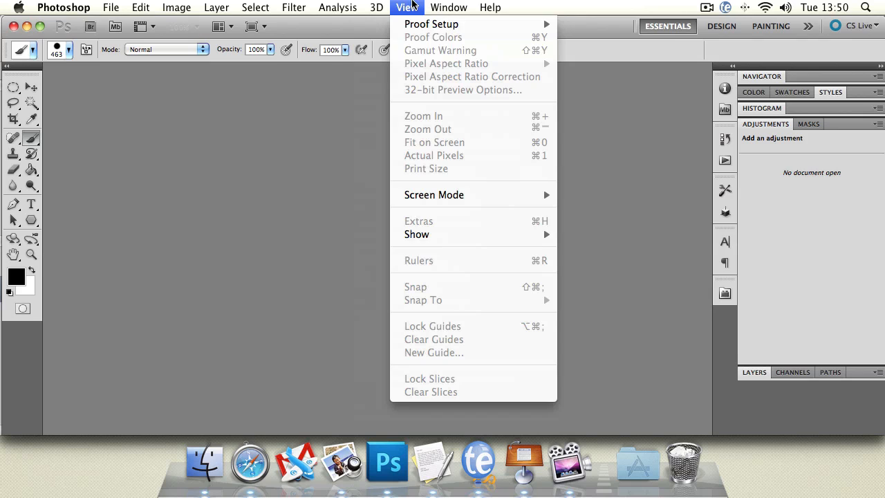
pyautogui.moveTo(430, 196)
pyautogui.moveTo(451, 6)
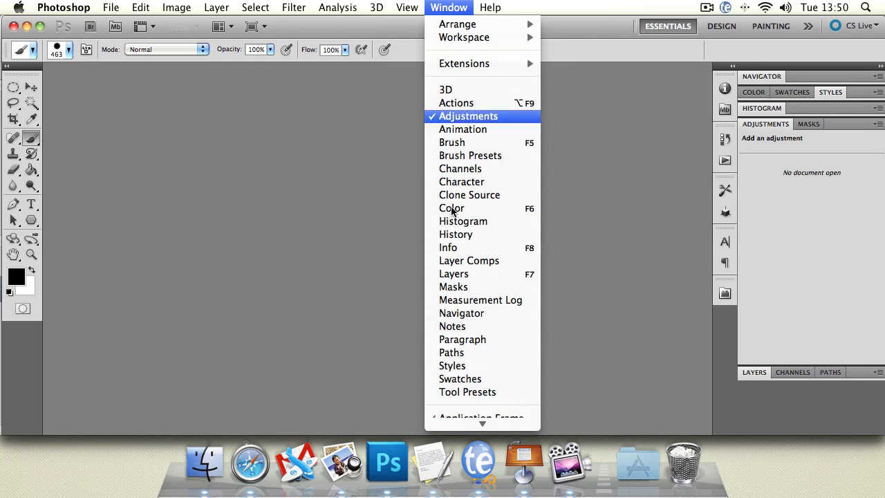
pyautogui.scroll(-3, 447, 102)
pyautogui.moveTo(479, 5)
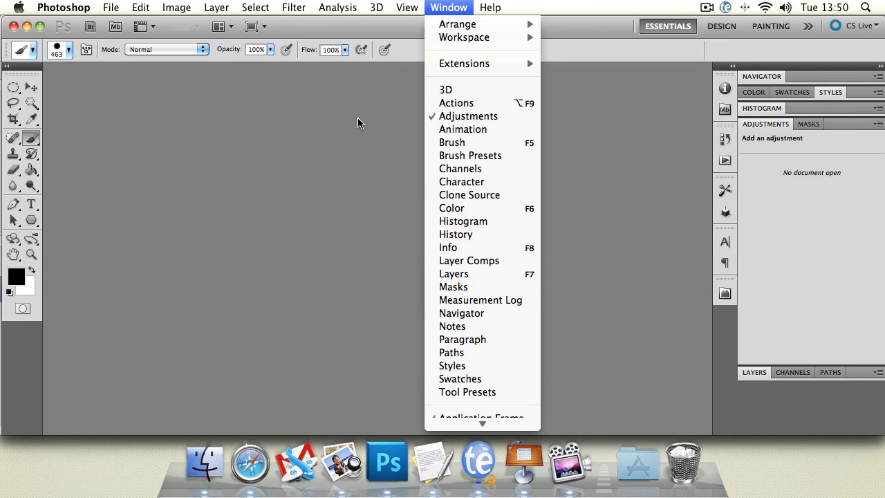
pyautogui.click(171, 138)
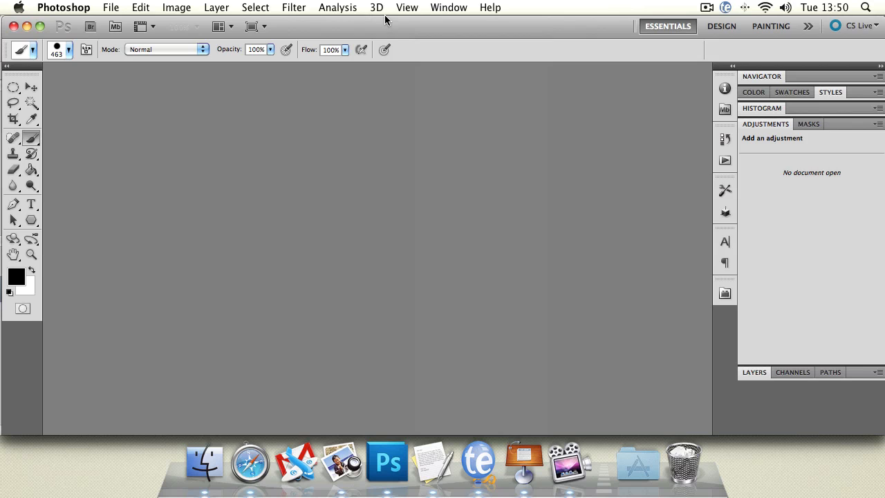
pyautogui.moveTo(381, 28); pyautogui.dragTo(380, 28)
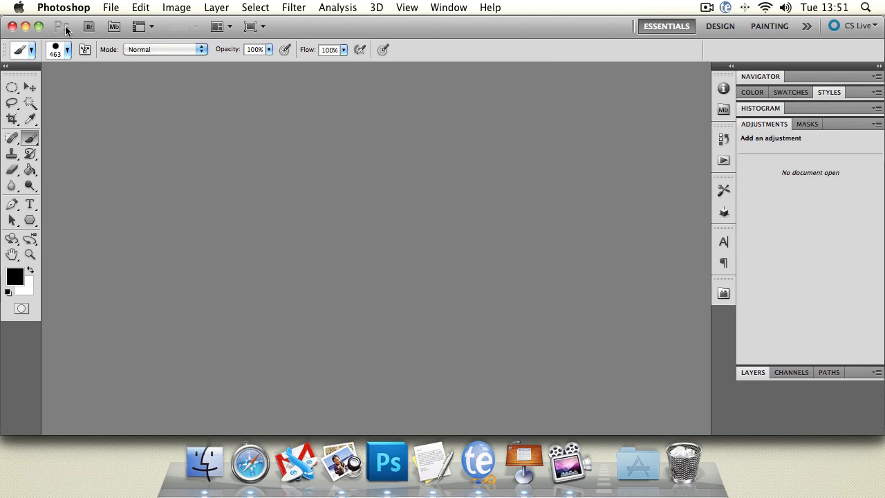
# - Review the options for view extras, document arrangement and screen mode
pyautogui.click(153, 29)
pyautogui.click(259, 143)
pyautogui.click(229, 28)
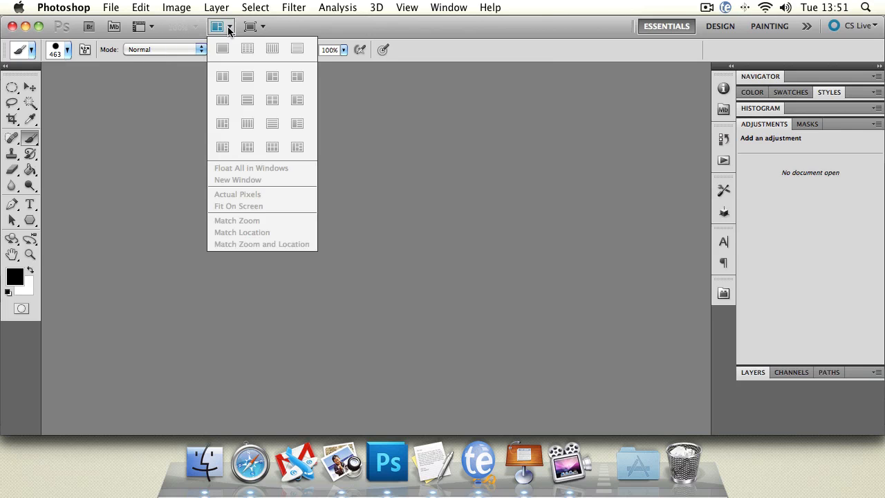
pyautogui.click(385, 132)
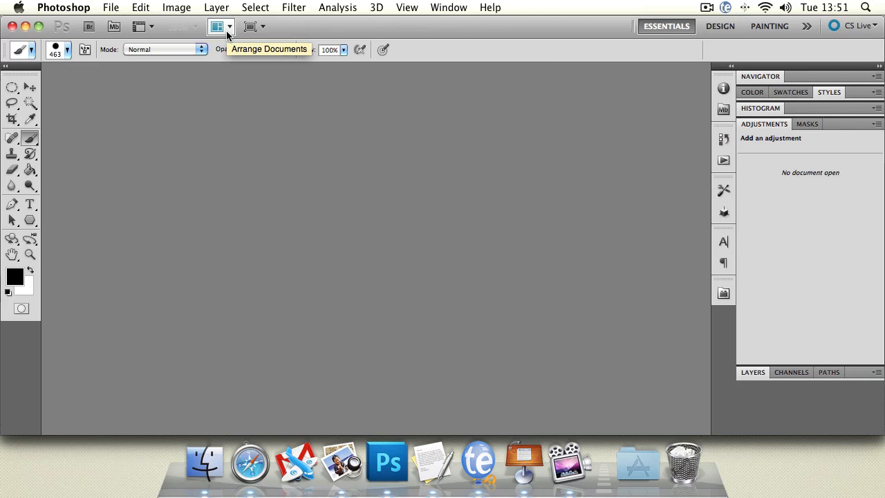
pyautogui.click(263, 32)
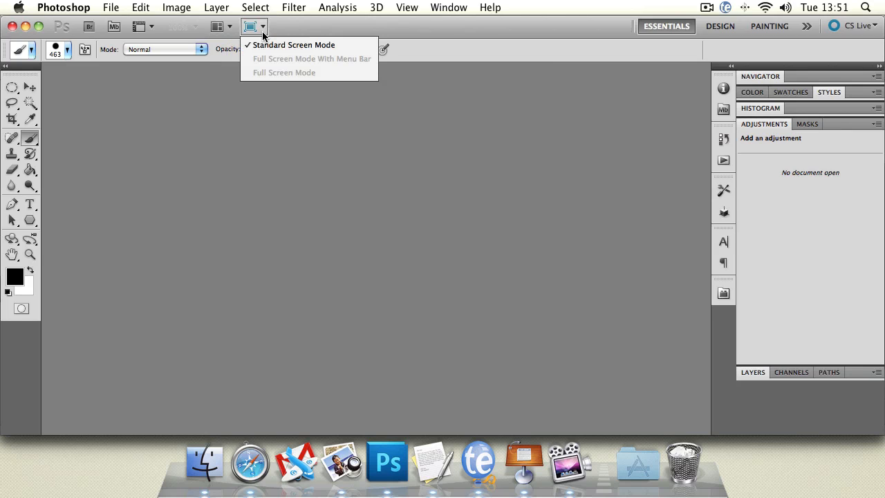
pyautogui.click(380, 26)
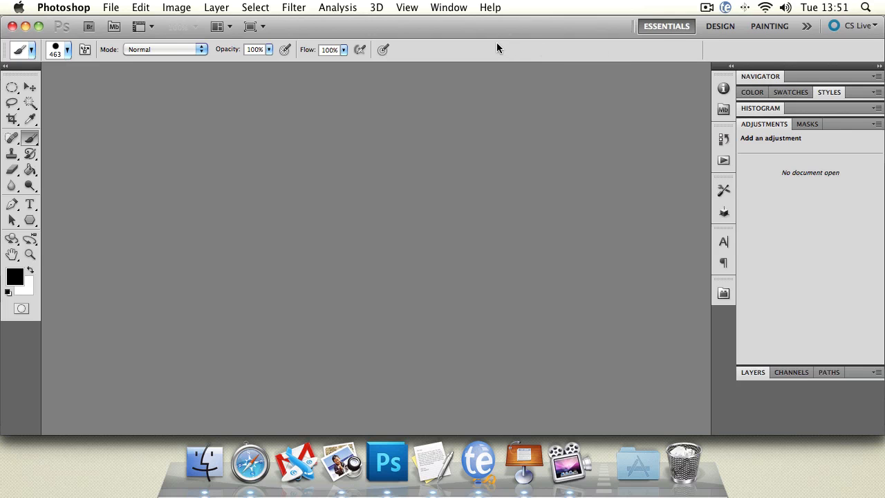
# - Create a new blank document, accepting the offered settings
pyautogui.click(105, 7)
pyautogui.click(118, 24)
pyautogui.click(546, 127)
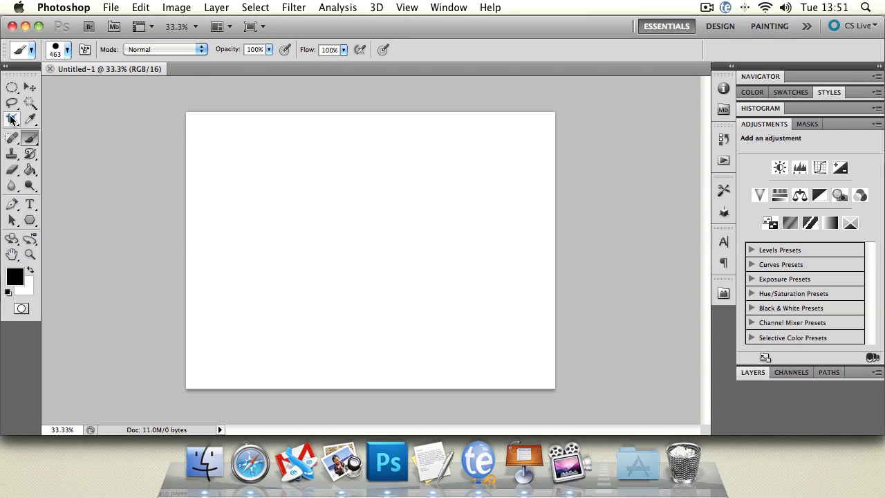
# - Compare the settings offered for the Clone Stamp, Move, Elliptical Marquee, Lasso, Magic Wand and Blur tools
pyautogui.click(18, 154)
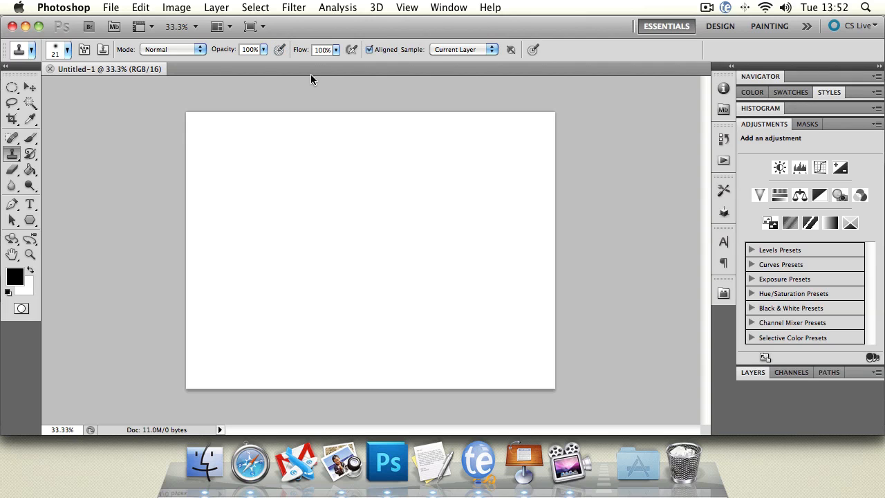
pyautogui.click(30, 87)
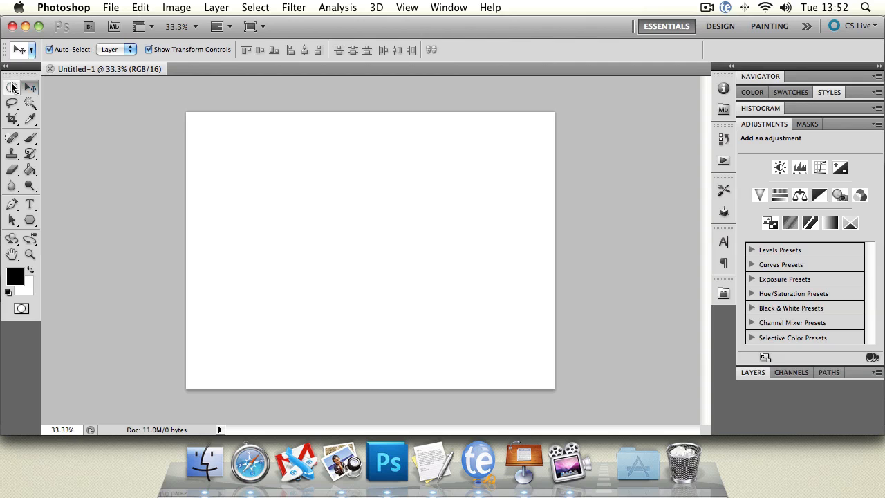
pyautogui.click(13, 87)
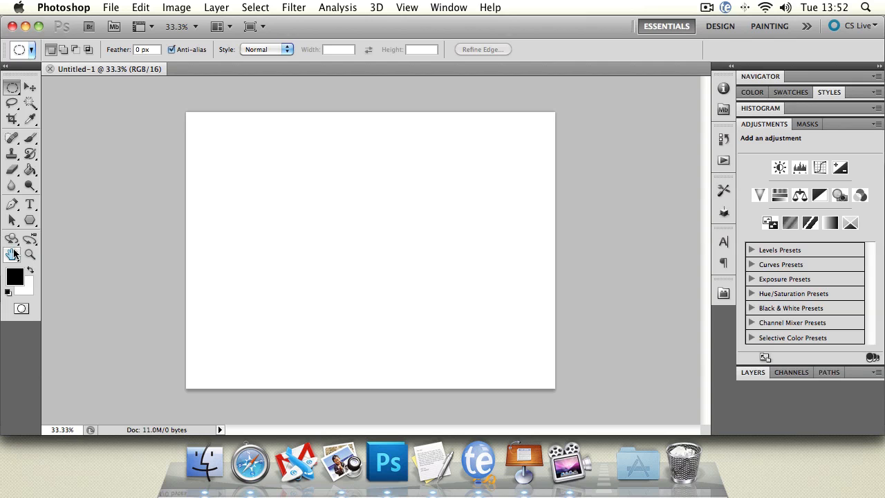
pyautogui.click(29, 87)
pyautogui.click(14, 106)
pyautogui.click(30, 103)
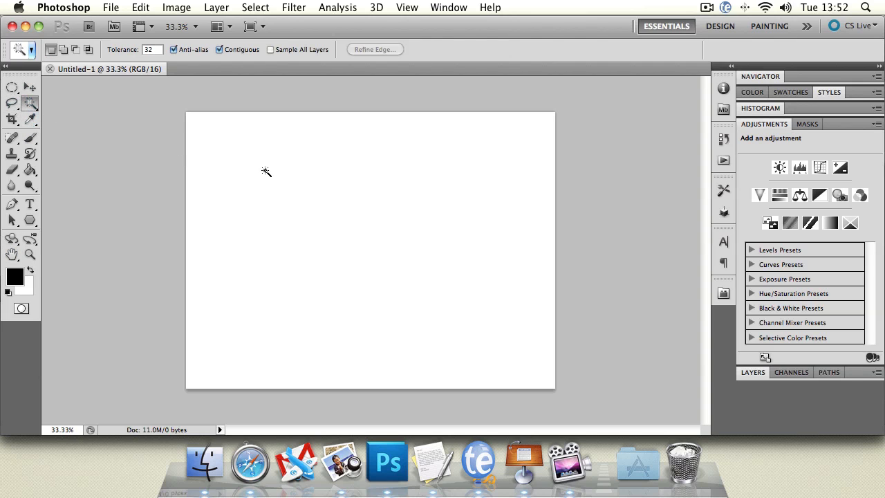
pyautogui.click(13, 186)
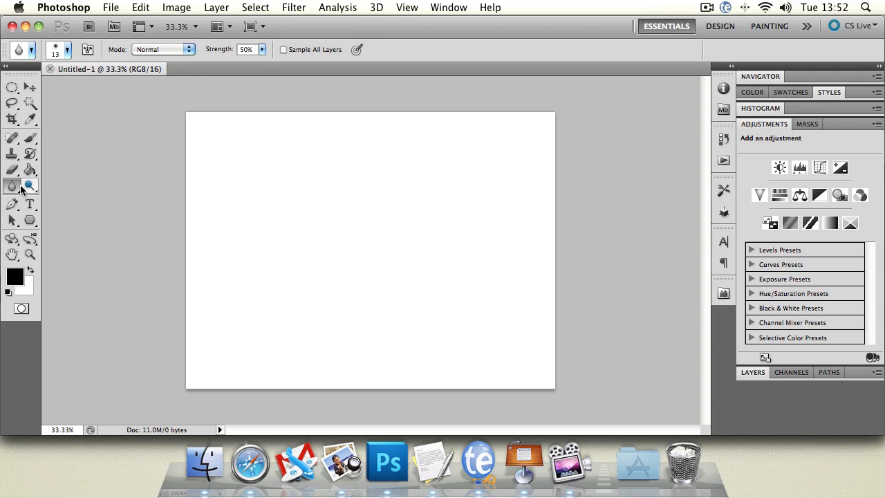
# - Switch the tool groups to the Rectangular Marquee, Slice and Count tools, and activate the Pen tool
pyautogui.click(18, 95)
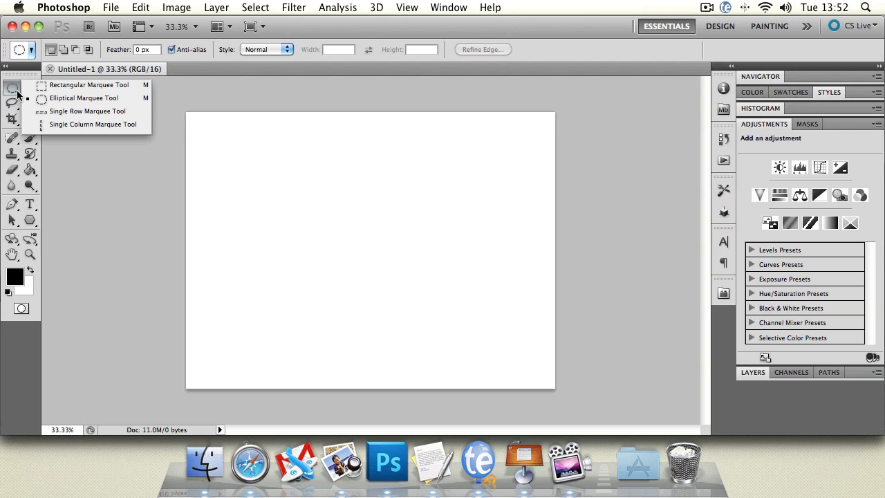
pyautogui.click(83, 87)
pyautogui.click(11, 119)
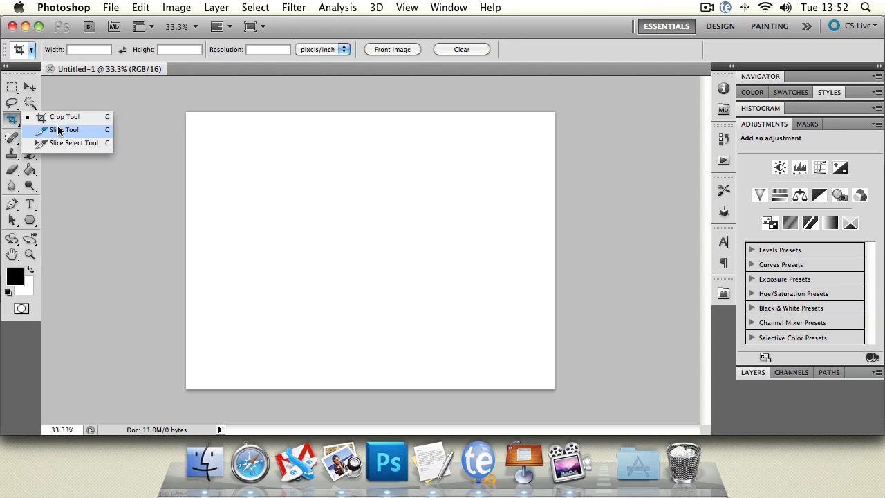
pyautogui.click(48, 128)
pyautogui.moveTo(31, 120)
pyautogui.mouseDown()
pyautogui.moveTo(50, 127)
pyautogui.moveTo(66, 169)
pyautogui.moveTo(32, 185)
pyautogui.moveTo(65, 185)
pyautogui.mouseUp()
pyautogui.moveTo(16, 220)
pyautogui.mouseDown()
pyautogui.moveTo(47, 233)
pyautogui.moveTo(14, 210)
pyautogui.moveTo(49, 209)
pyautogui.mouseUp()
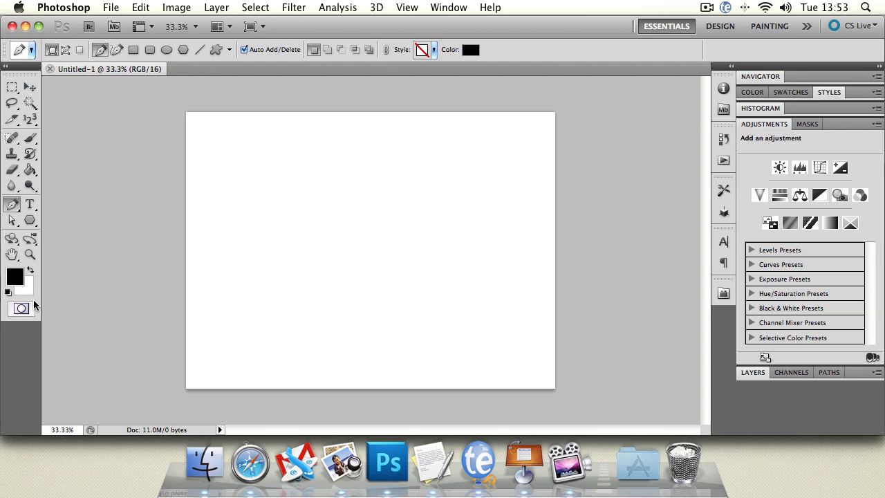
# - Switch the toolbox to a single column and restore its two-column layout
pyautogui.click(7, 66)
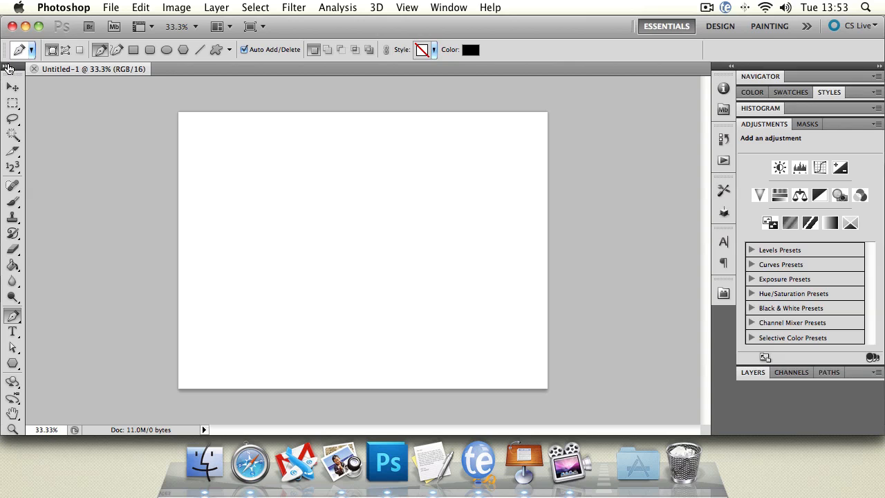
pyautogui.click(8, 67)
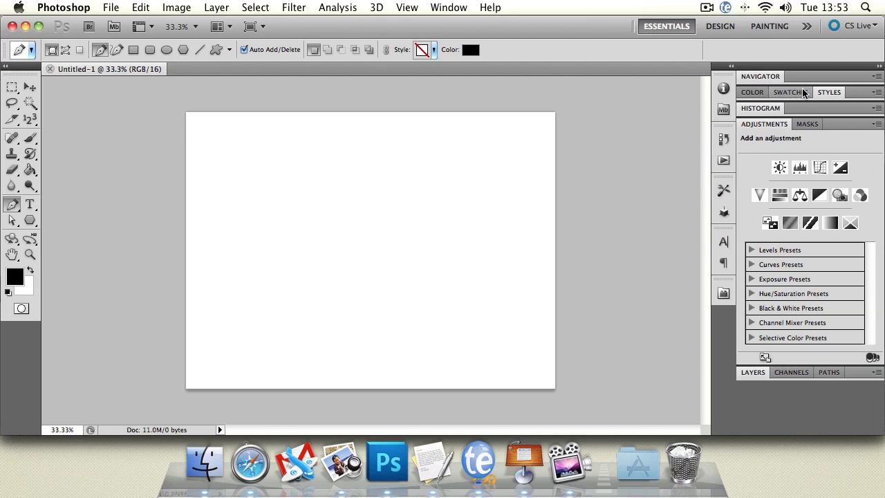
# - Show the RGB color sliders and expand the Navigator preview of the document
pyautogui.click(759, 94)
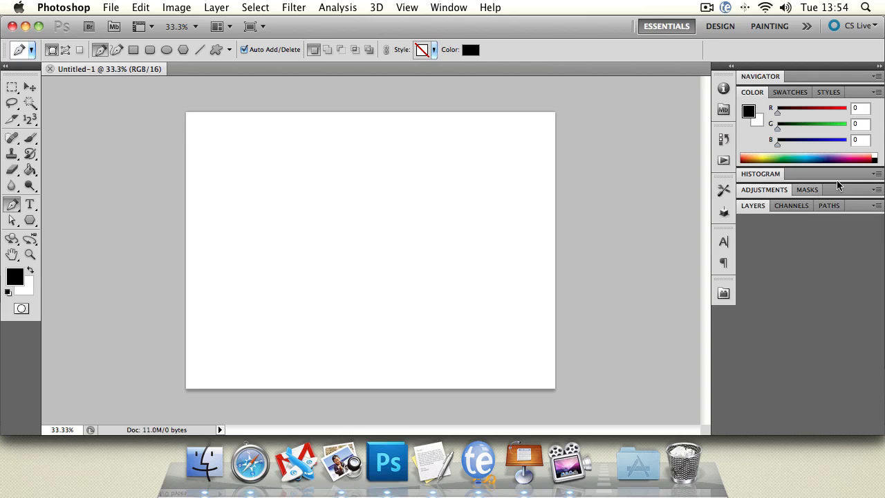
pyautogui.click(761, 76)
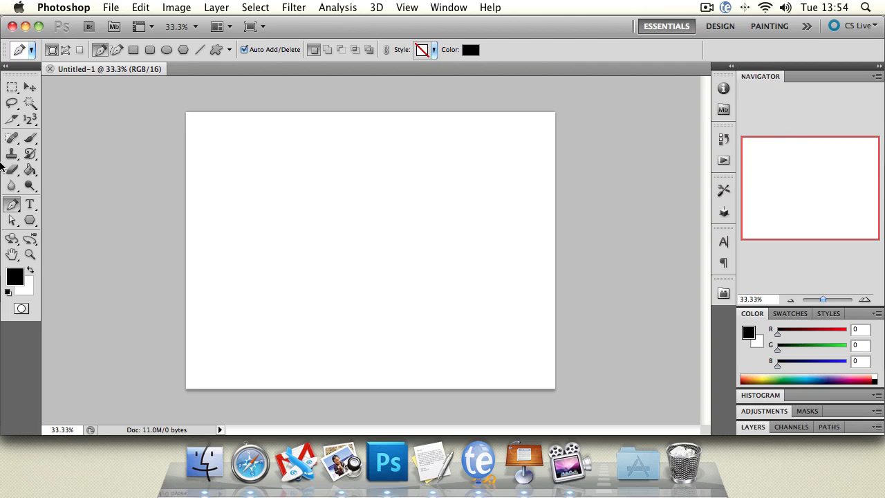
# - Paint a thick black U-shaped stroke across the canvas with the Brush tool at size 463
pyautogui.click(31, 138)
pyautogui.moveTo(345, 195)
pyautogui.mouseDown()
pyautogui.moveTo(290, 261)
pyautogui.moveTo(502, 266)
pyautogui.moveTo(508, 237)
pyautogui.mouseUp()
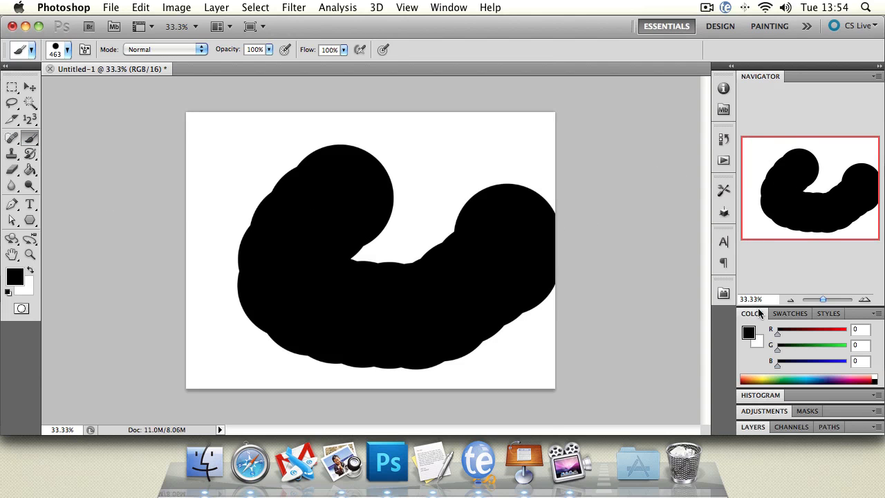
# - Zoom the document out to 21.22% and set the foreground color to R 117, G 107, B 0
pyautogui.moveTo(830, 301); pyautogui.dragTo(821, 301)
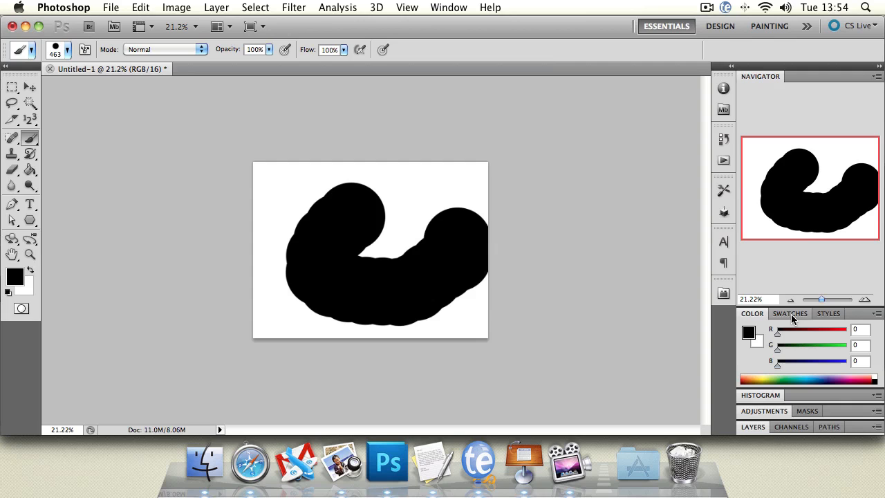
pyautogui.moveTo(778, 334); pyautogui.dragTo(806, 348)
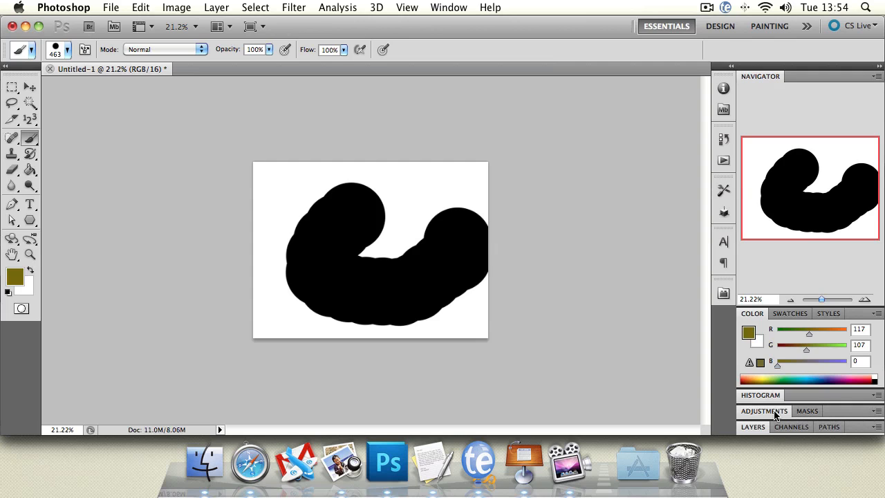
# - Expand the Layers panel and view the Character and Paragraph text settings
pyautogui.click(752, 428)
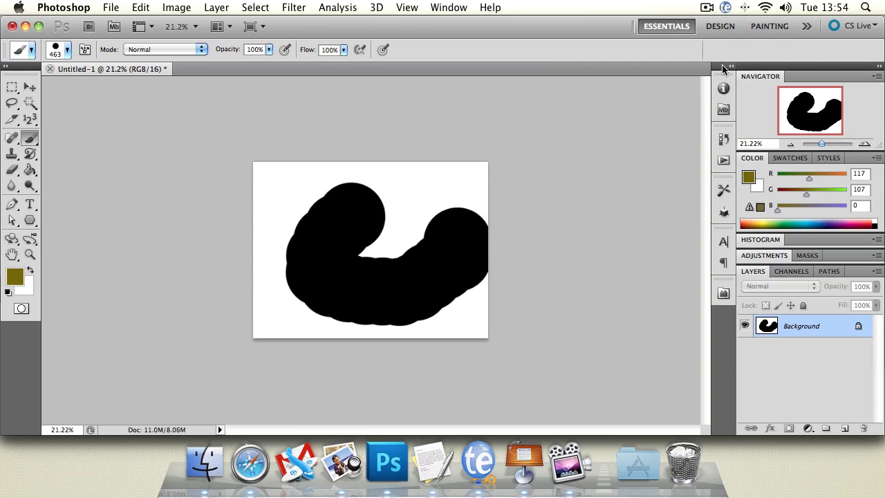
pyautogui.click(724, 241)
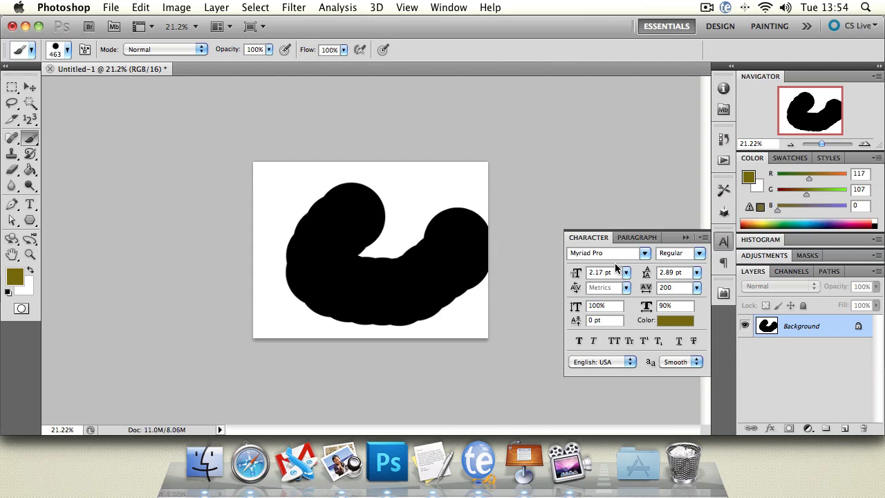
pyautogui.click(622, 237)
pyautogui.click(599, 238)
# - Show the Actions and History panels and dock their group between the Color and Histogram panels
pyautogui.click(723, 160)
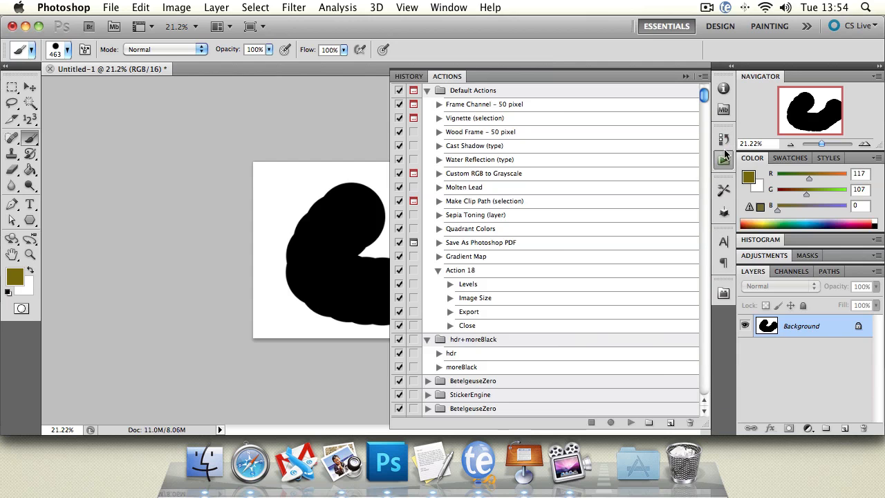
pyautogui.click(407, 77)
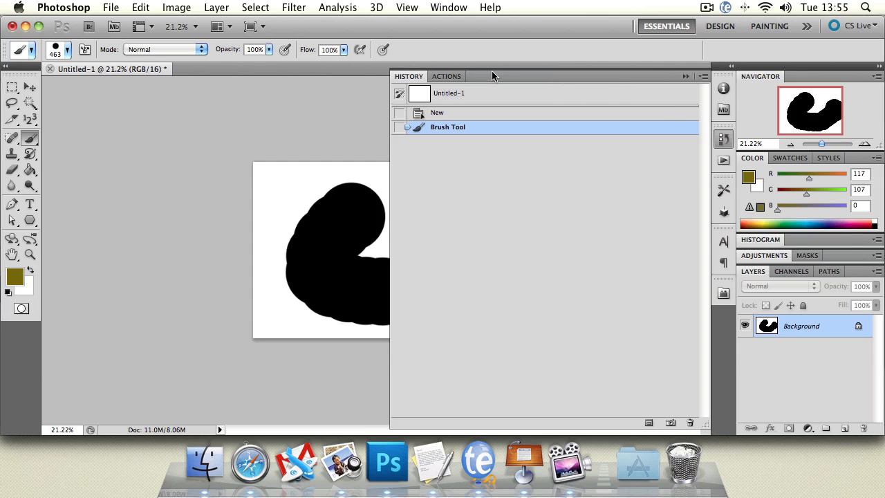
pyautogui.moveTo(483, 72)
pyautogui.mouseDown()
pyautogui.moveTo(702, 140)
pyautogui.moveTo(835, 229)
pyautogui.mouseUp()
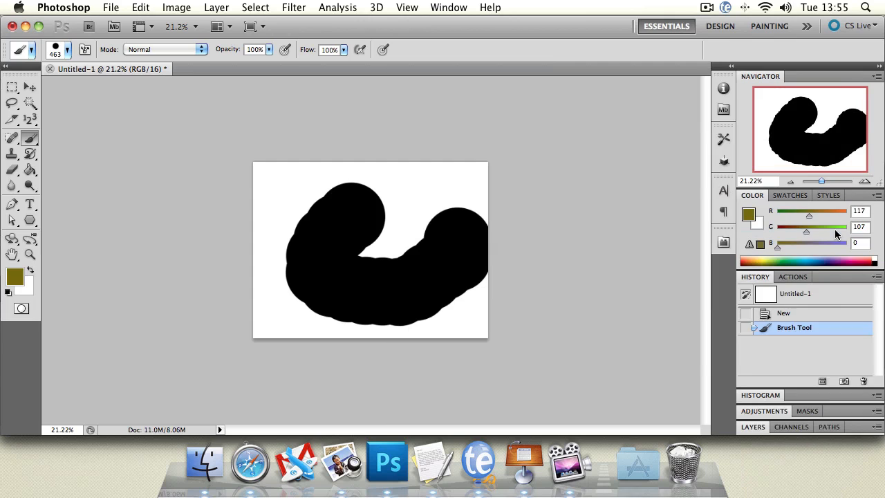
# - Step back through the New state and the opening snapshot in the document's history, and return to the Brush Tool state
pyautogui.click(808, 315)
pyautogui.click(805, 328)
pyautogui.click(802, 297)
pyautogui.click(800, 313)
pyautogui.click(799, 327)
# - Zoom the painted document to 100% and back out to 33.33%
pyautogui.doubleClick(30, 254)
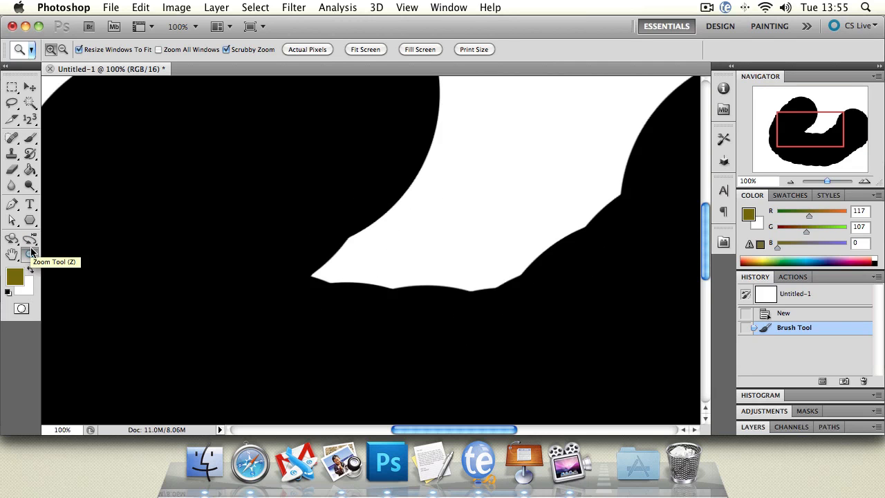
pyautogui.keyDown('alt'); pyautogui.click(346, 283); pyautogui.keyUp('alt')
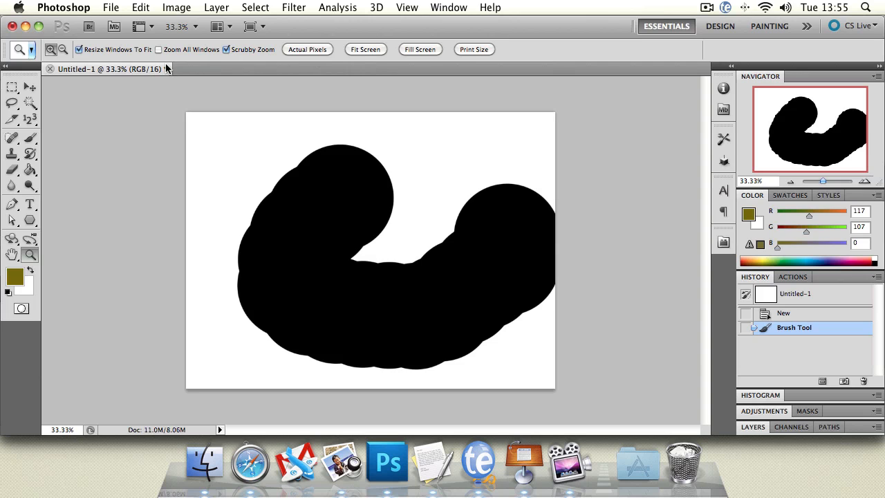
# - Create a second document of 1600 x 1200 pixels at 72 pixels/inch in 16 bit RGB Color
pyautogui.click(109, 8)
pyautogui.click(426, 104)
pyautogui.click(110, 7)
pyautogui.click(129, 24)
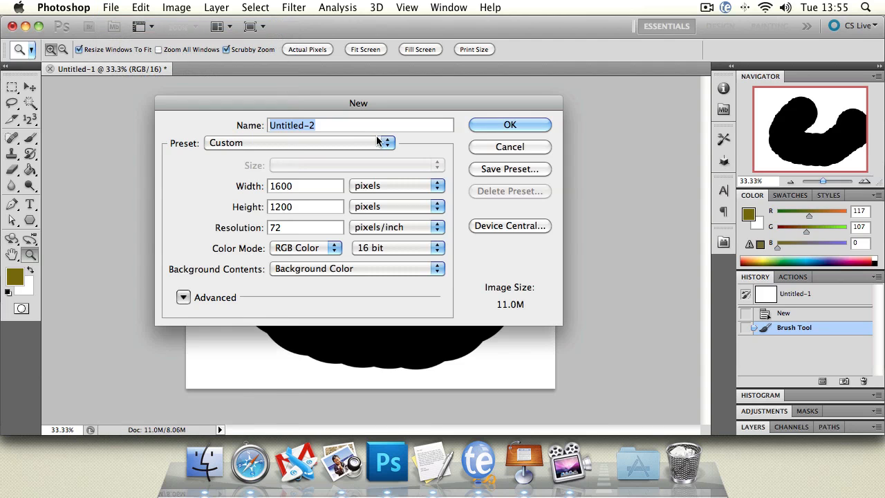
pyautogui.press('Return')
# - Switch back and forth between the two open documents, ending on the painted Untitled-1
pyautogui.click(95, 70)
pyautogui.click(208, 70)
pyautogui.click(104, 69)
pyautogui.click(207, 69)
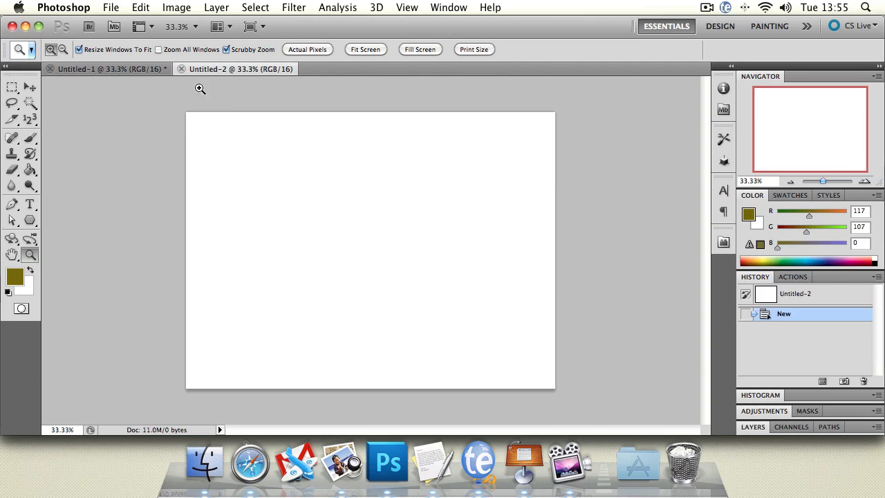
pyautogui.moveTo(119, 68)
pyautogui.mouseDown()
pyautogui.moveTo(241, 85)
pyautogui.moveTo(161, 66)
pyautogui.moveTo(67, 71)
pyautogui.mouseUp()
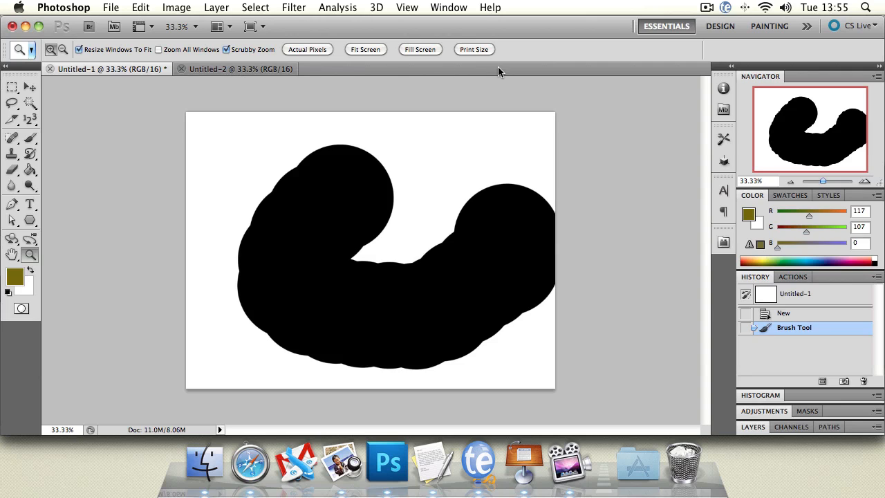
# - Switch to the Keynote presentation with the lesson's summary slide
pyautogui.click(524, 462)
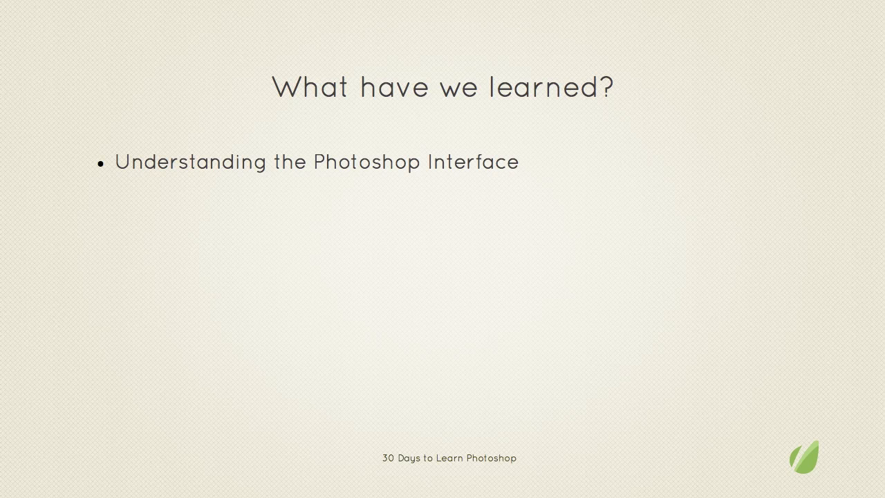